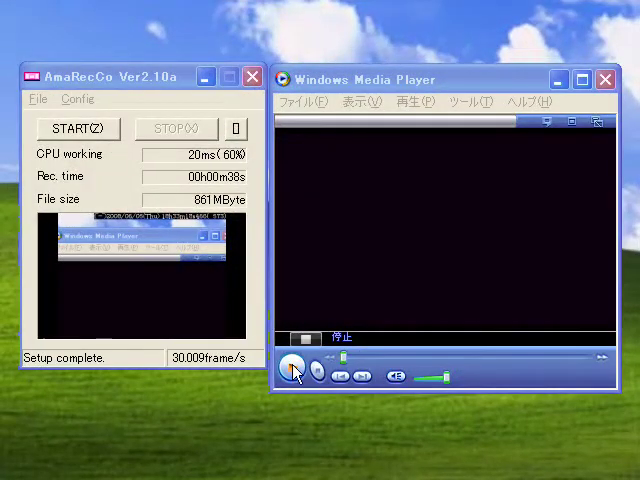
- Start the Coral Reef trailer in Windows Media Player and show AmaRecCo's 320×240 capture-region frame
click(292, 371)
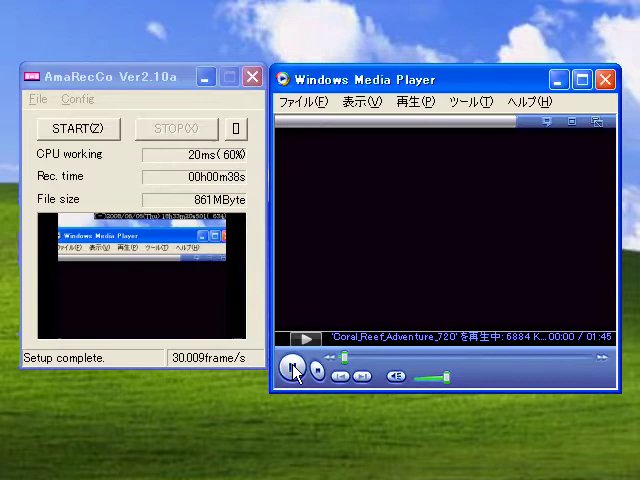
click(237, 128)
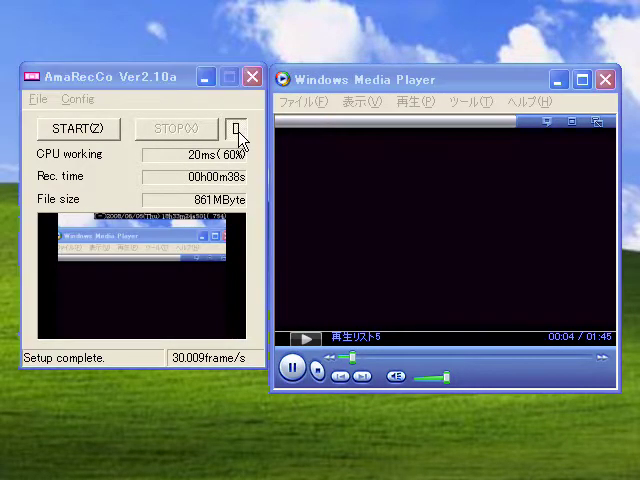
- Snap the capture region to the 341×191 video area, close the frame, and reposition AmaRecCo
mouse_move(447, 66)
mouse_down()
mouse_move(443, 97)
mouse_move(425, 82)
mouse_up()
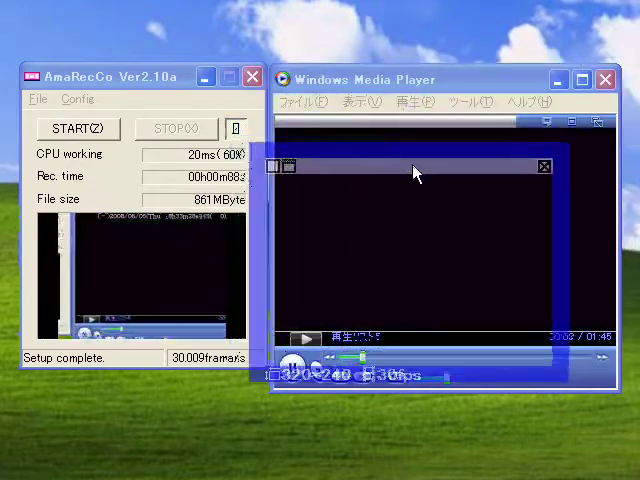
drag(425, 82, 420, 128)
drag(308, 128, 440, 230)
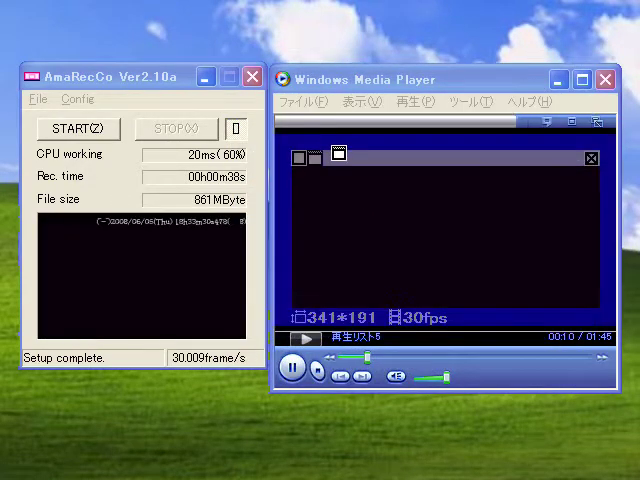
click(591, 160)
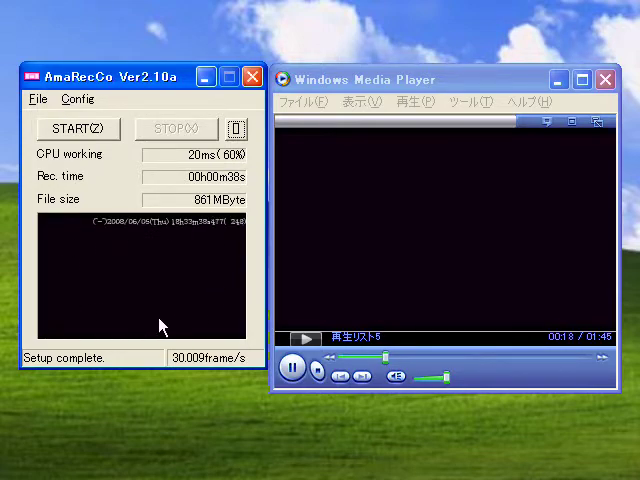
mouse_move(160, 76)
mouse_down()
mouse_move(492, 84)
mouse_move(160, 88)
mouse_move(167, 95)
mouse_up()
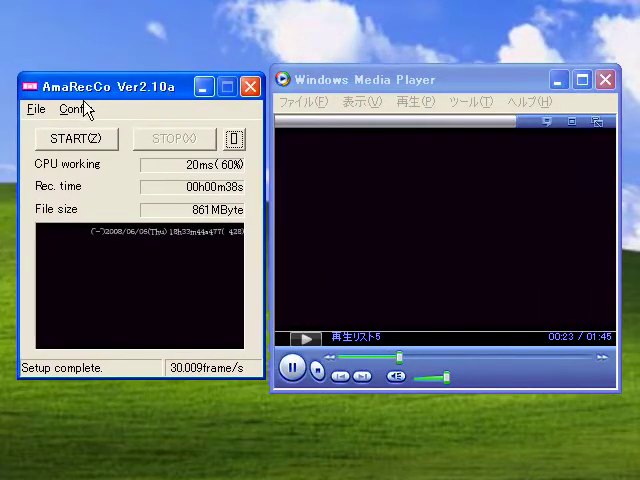
- Set the Video1 capture plugin to DSF VR Capture with wmplayer.exe as its target program
click(36, 109)
click(55, 219)
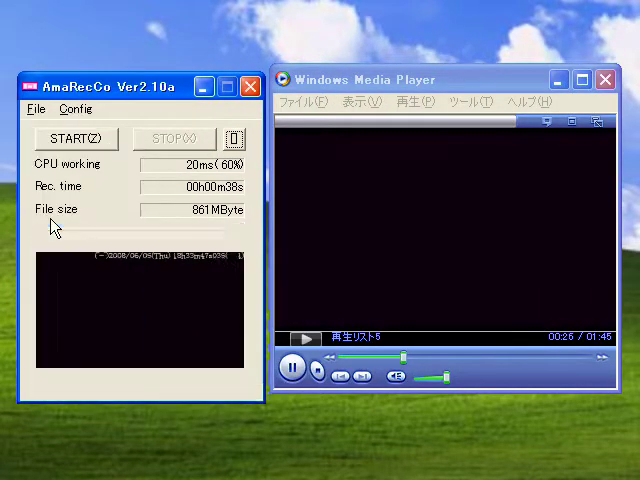
click(76, 109)
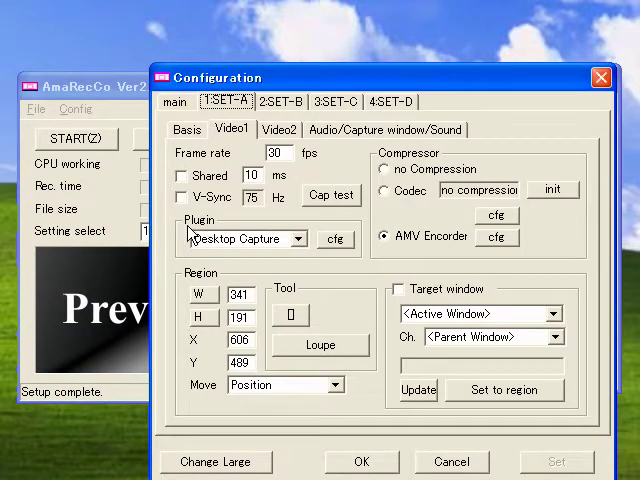
click(297, 239)
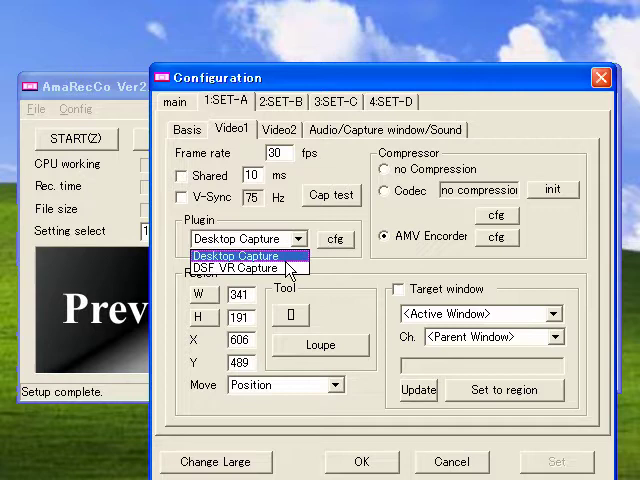
click(285, 268)
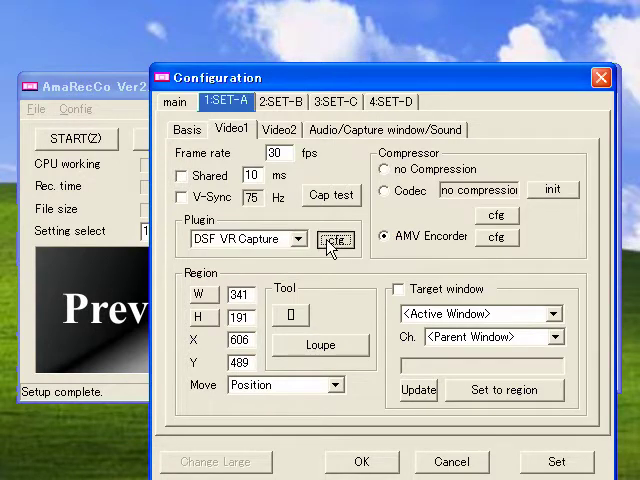
click(335, 239)
click(165, 197)
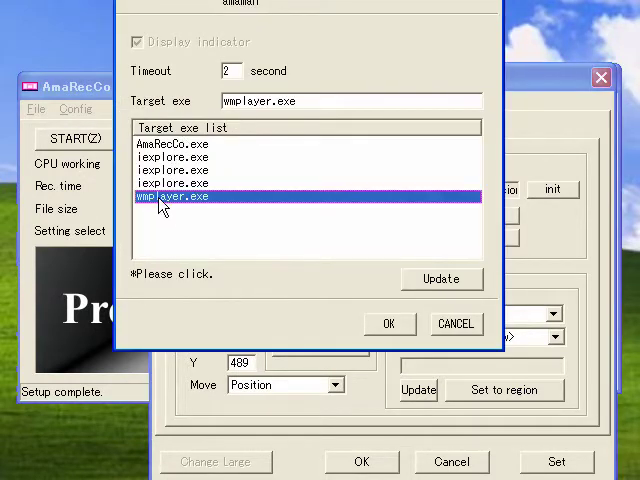
click(389, 323)
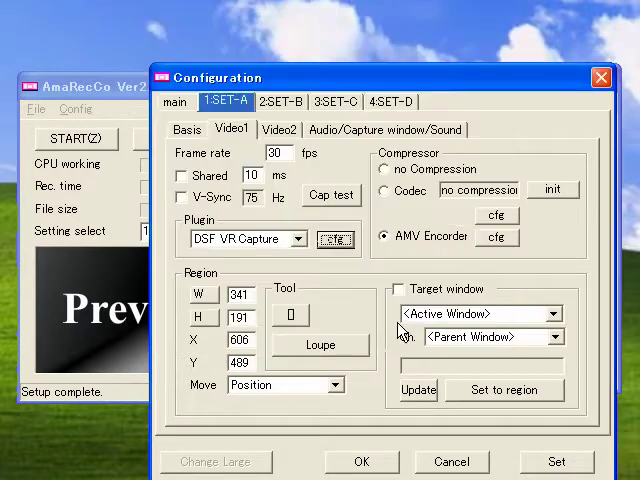
click(362, 461)
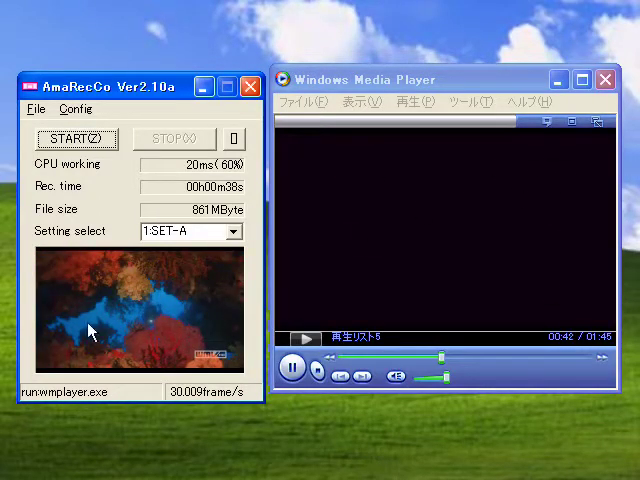
- Enable audio recording by checking Rec on the Audio tab
click(76, 109)
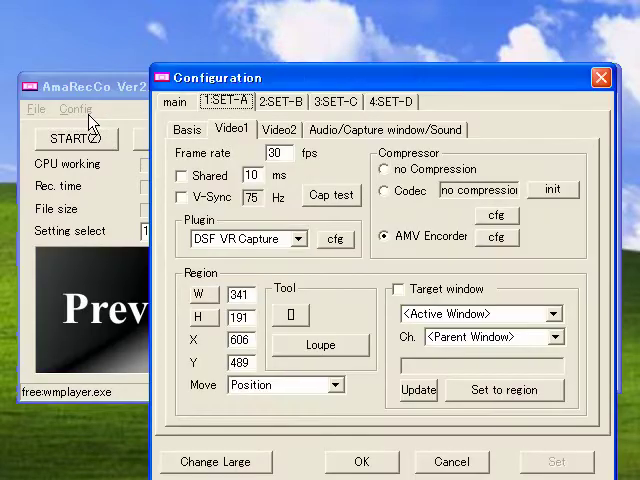
click(385, 128)
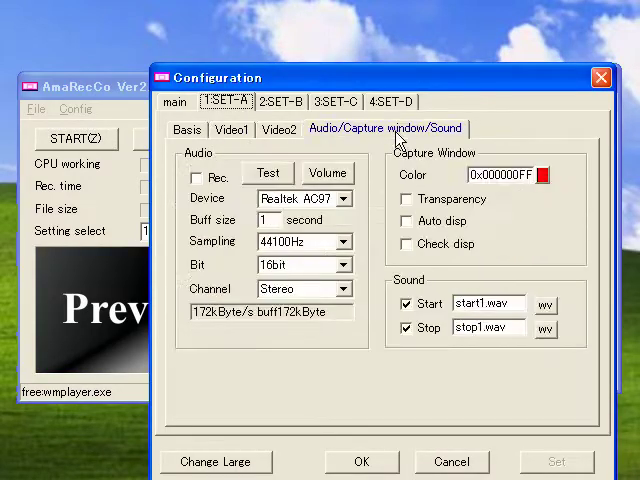
click(196, 178)
click(362, 461)
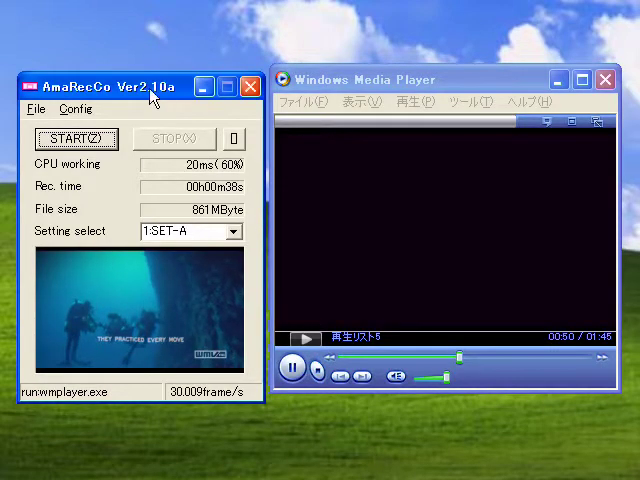
- Record 41 seconds of trailer playback, then select the new amarecco AVI file
mouse_move(152, 88)
mouse_down()
mouse_move(300, 92)
mouse_move(475, 85)
mouse_up()
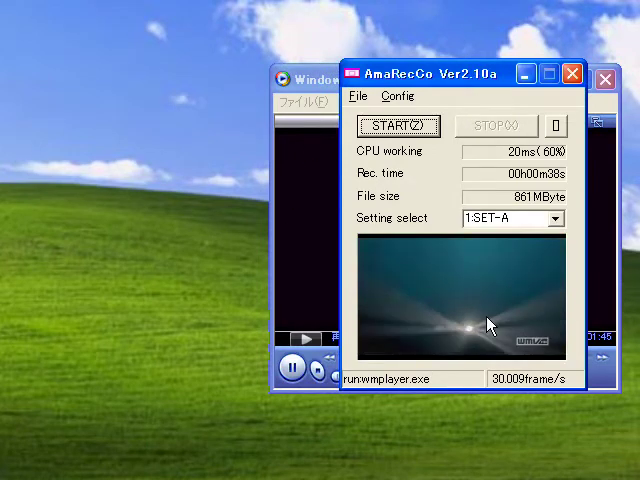
drag(486, 84, 165, 88)
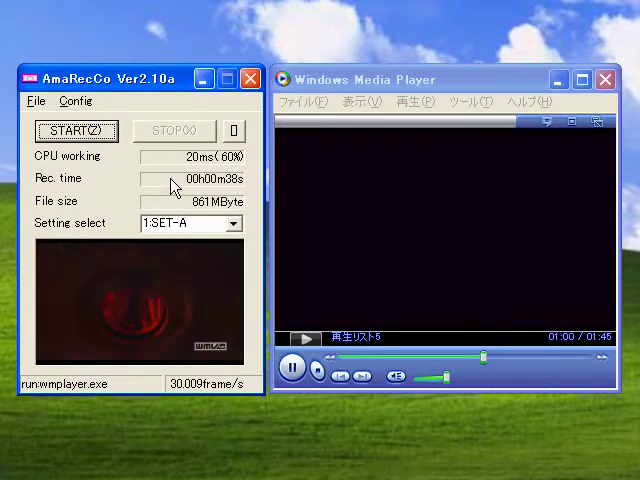
click(78, 131)
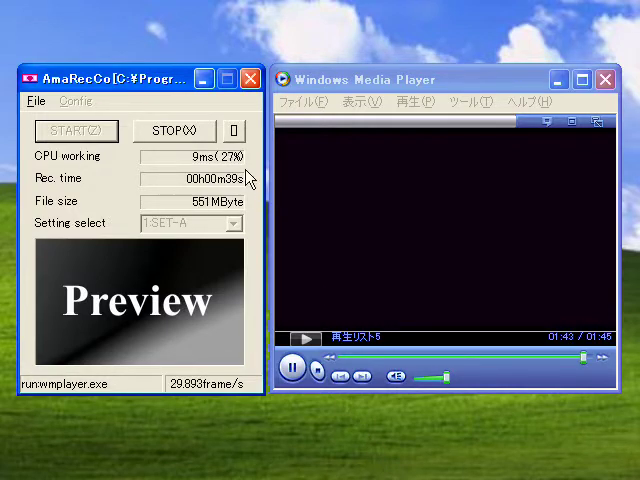
click(190, 131)
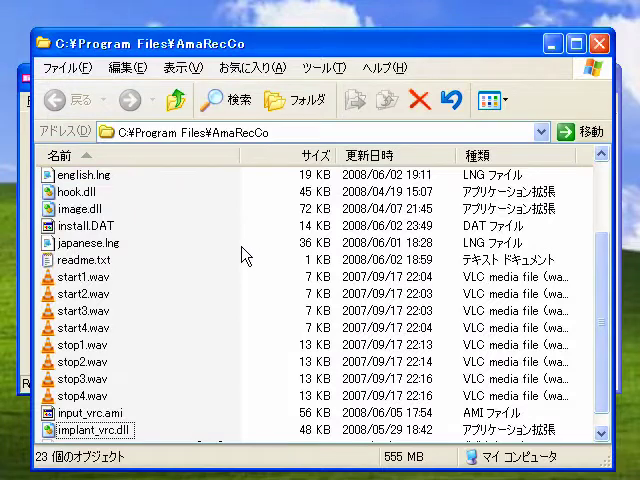
scroll(276, 268, down, 1)
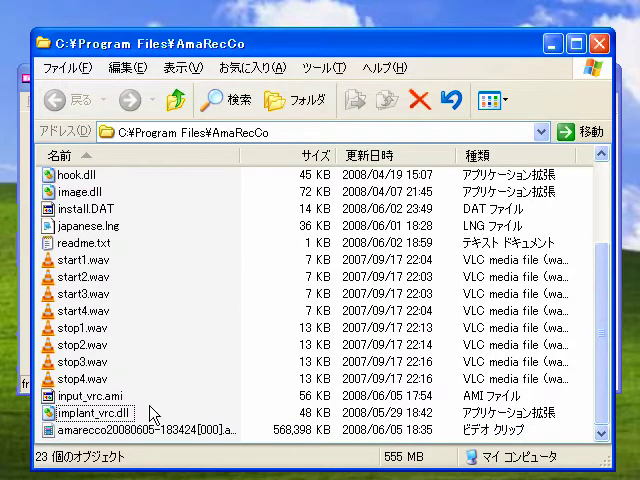
click(140, 430)
- Open the recorded AVI in Windows Media Player, moved to the top-left and enlarged
double_click(140, 430)
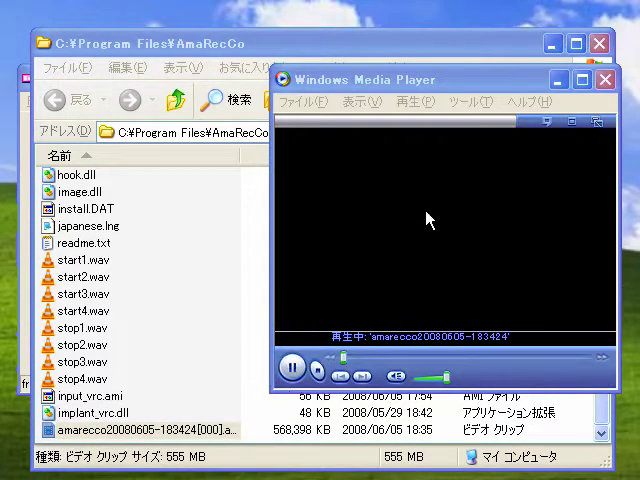
drag(468, 84, 210, 26)
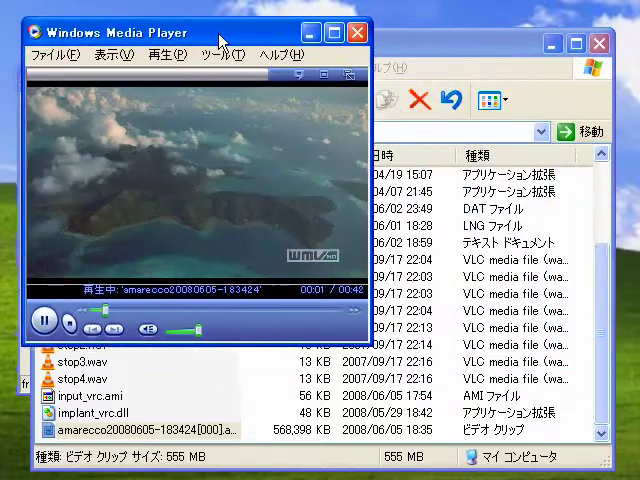
drag(354, 330, 628, 470)
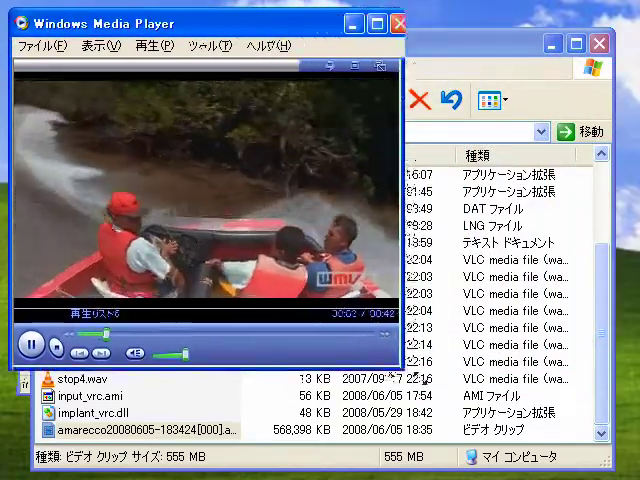